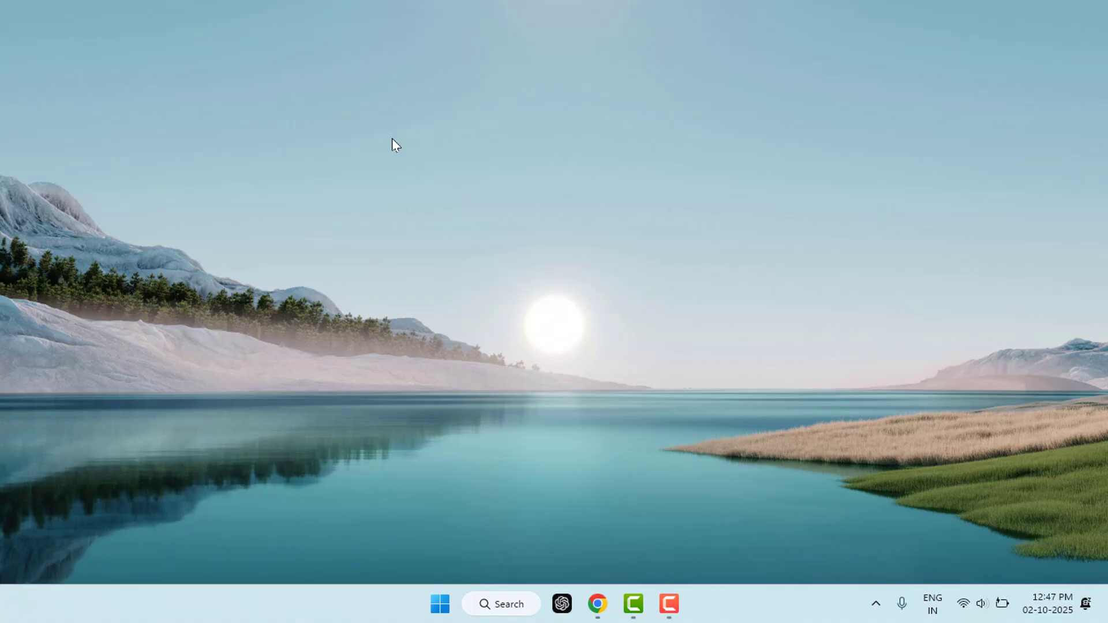
Open Quick Settings from the network tray icon and check the Wi-Fi and Airplane mode tiles.
click(975, 607)
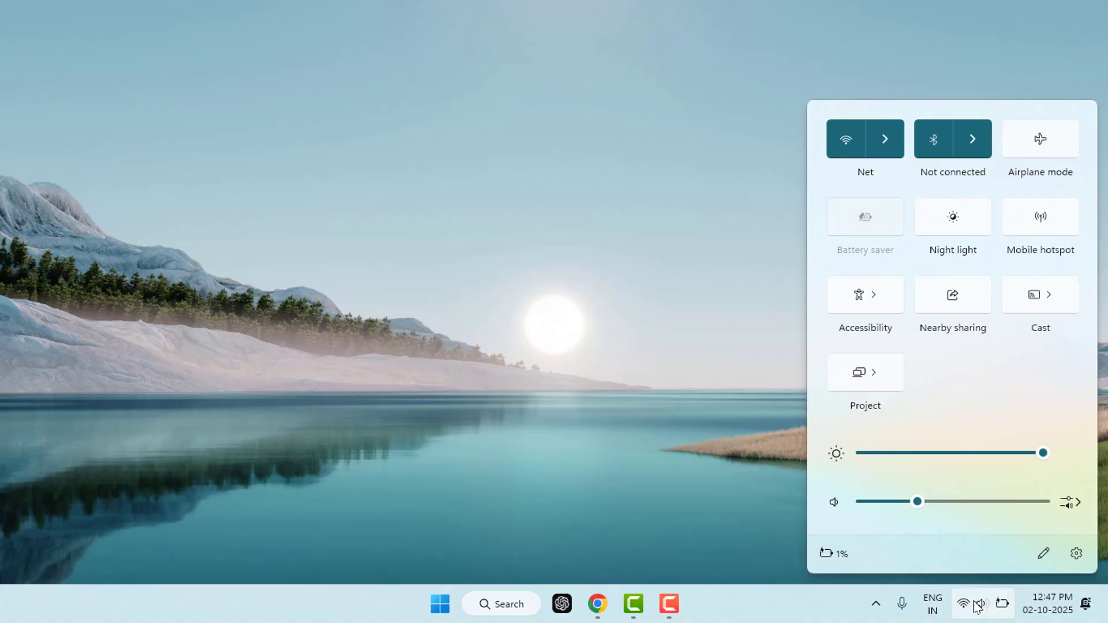
click(630, 180)
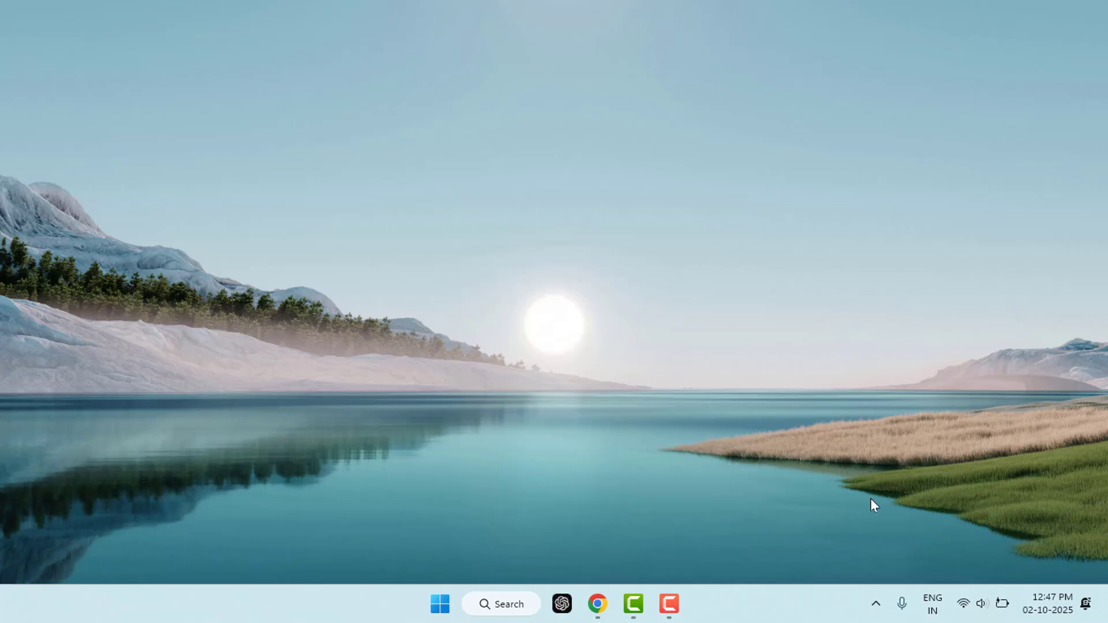
click(970, 603)
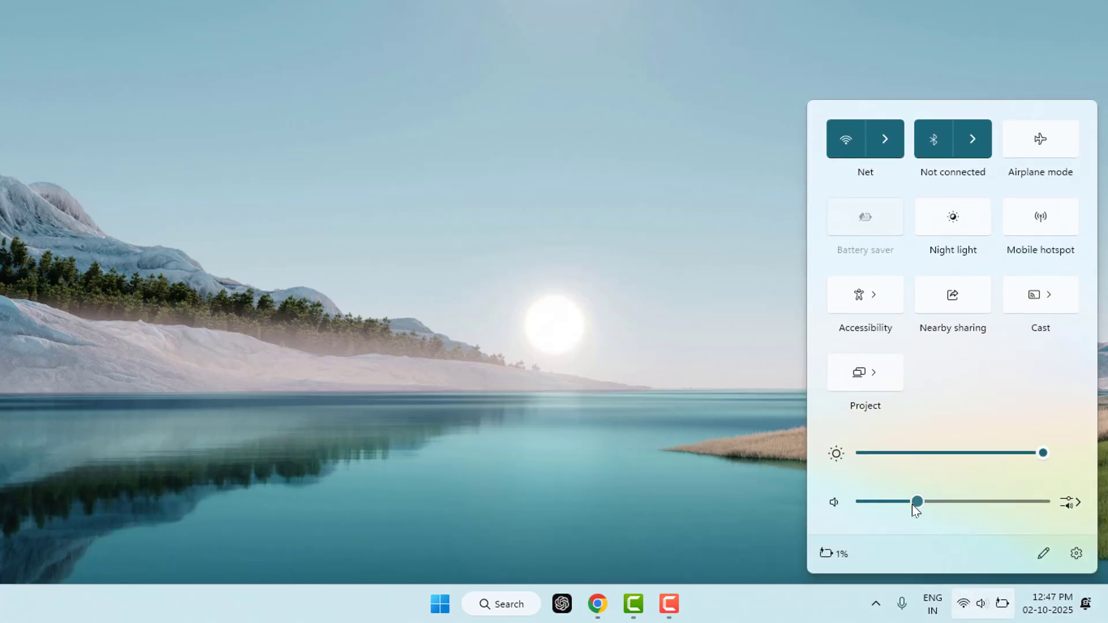
mouse_move(914, 506)
key(super+a)
key(super+a)
Close Quick Settings, then go to System > Troubleshoot > Other troubleshooters.
click(601, 173)
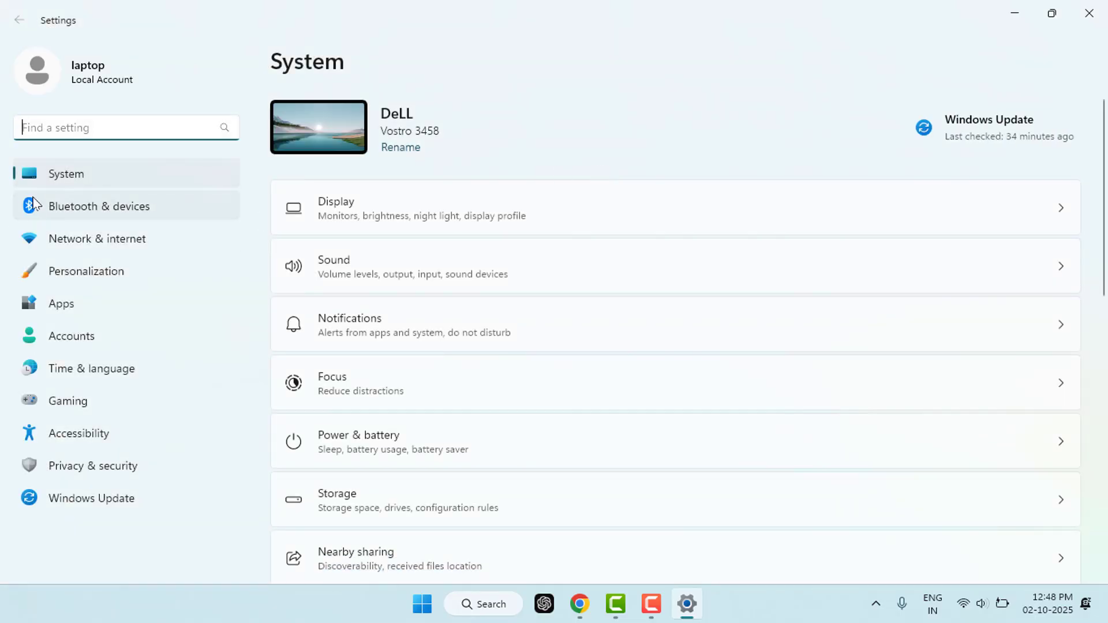
scroll(626, 327, down, 5)
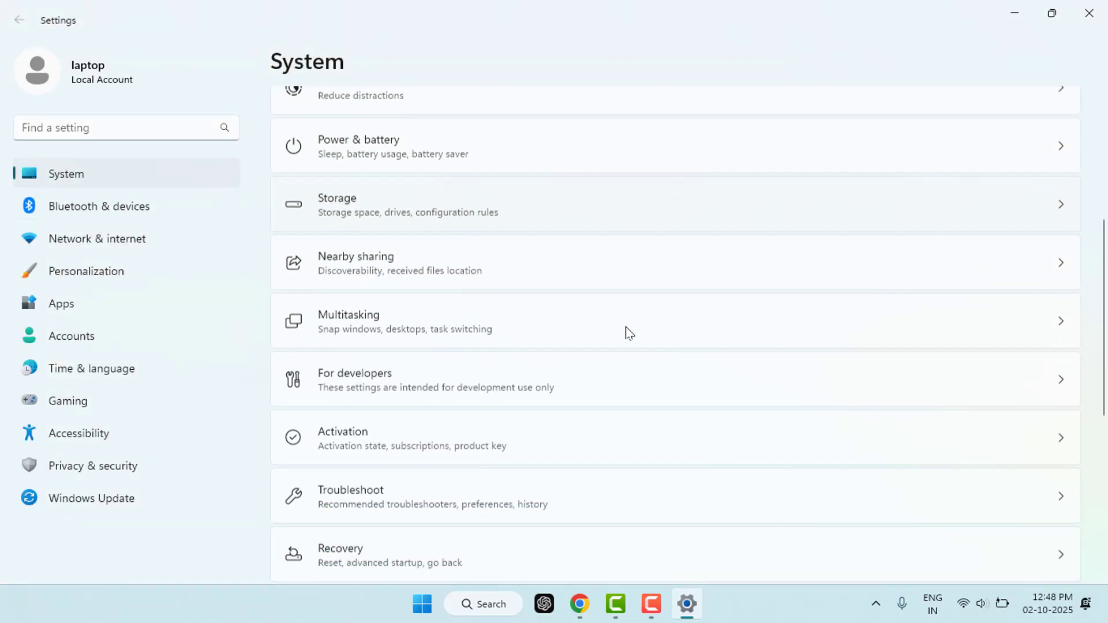
scroll(625, 327, down, 2)
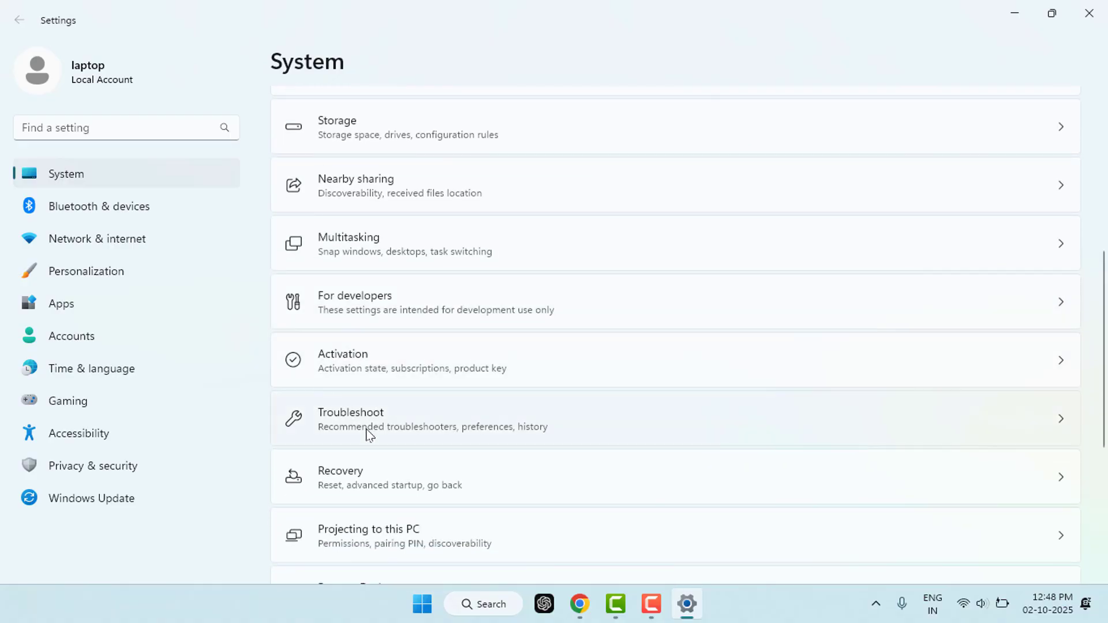
click(369, 434)
click(414, 341)
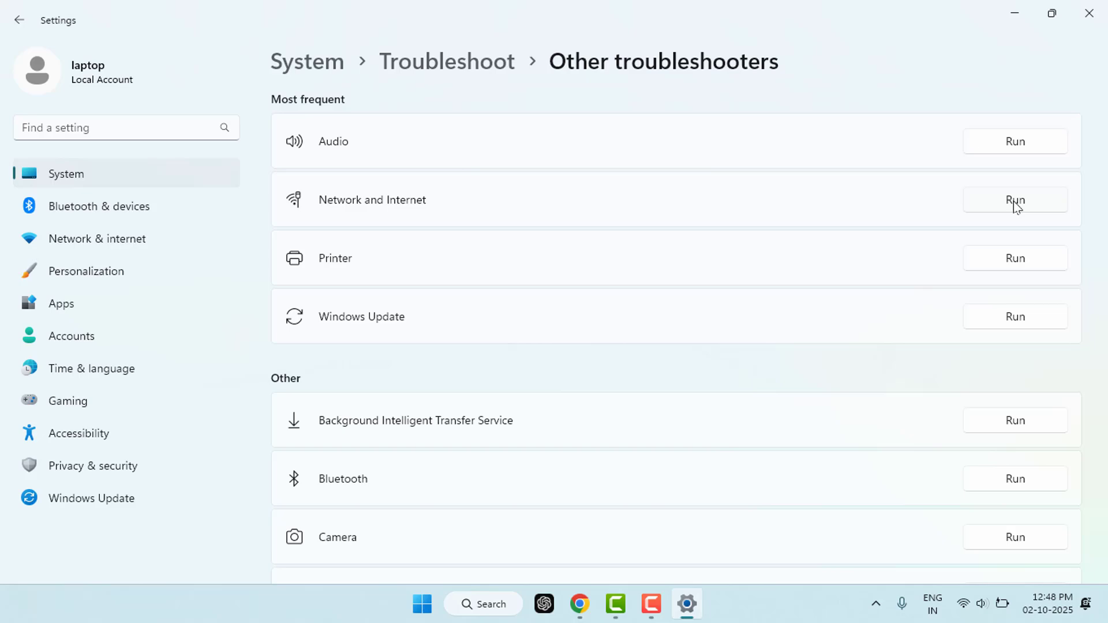
Run the Network and Internet troubleshooter, view its no-problems result full screen, then close Get Help.
click(1064, 203)
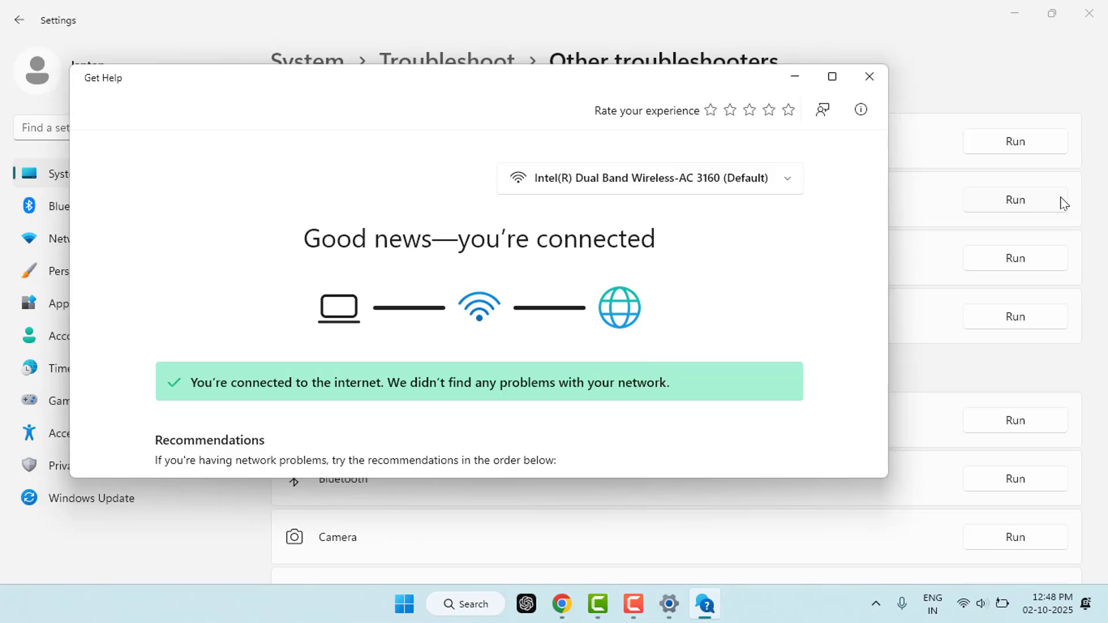
scroll(1064, 204, down, 1)
click(847, 84)
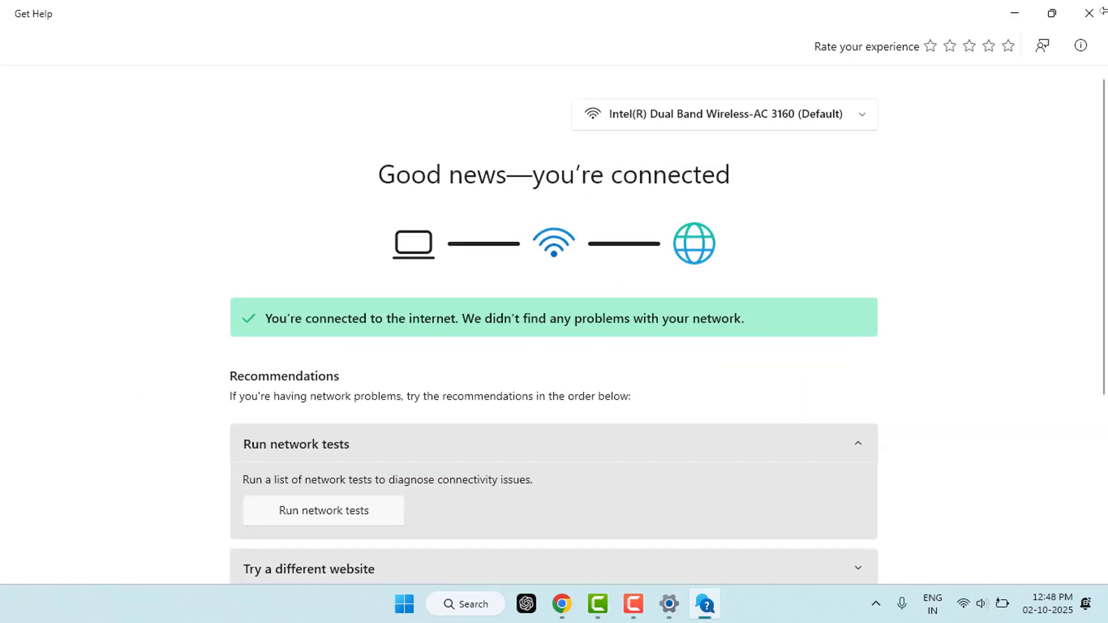
click(1091, 16)
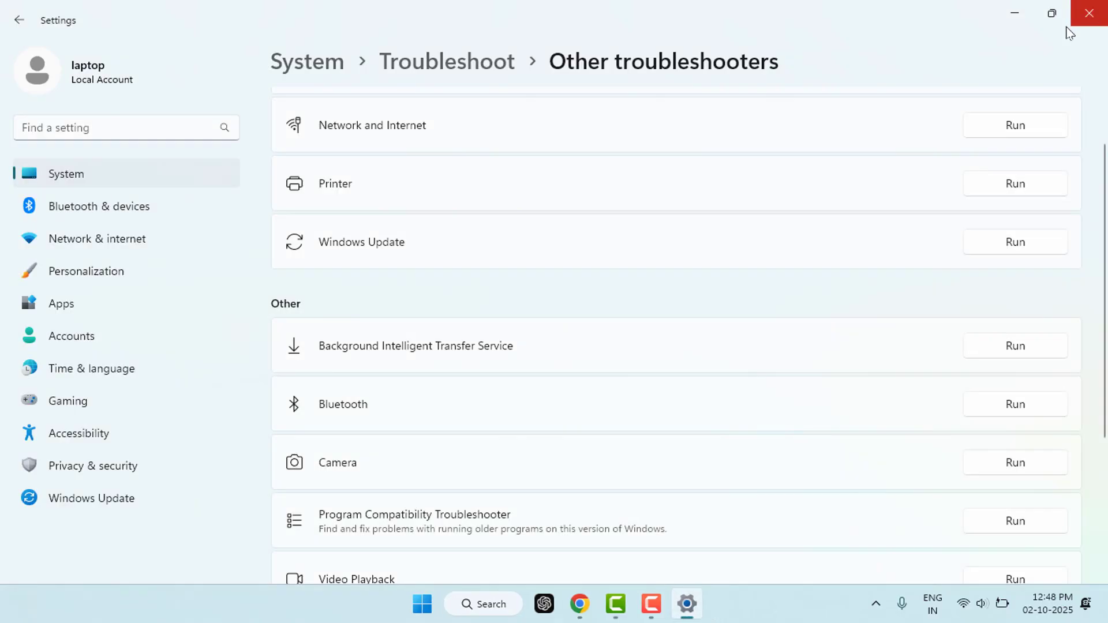
Close Settings and launch Device Manager maximized from a Start search for 'devi'.
click(1090, 14)
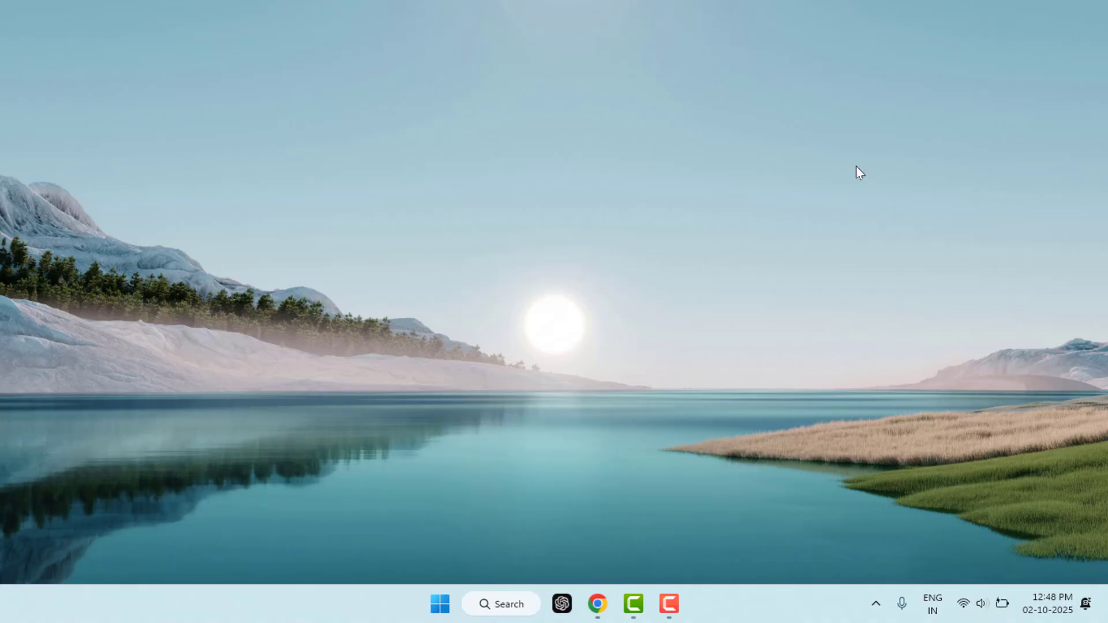
key(super)
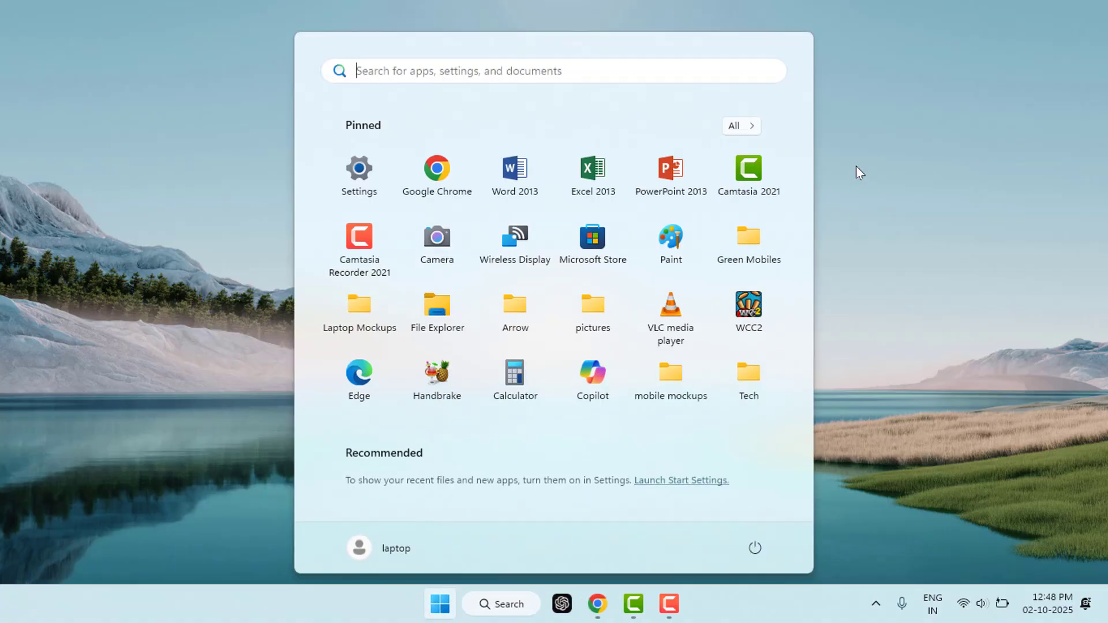
text(devi)
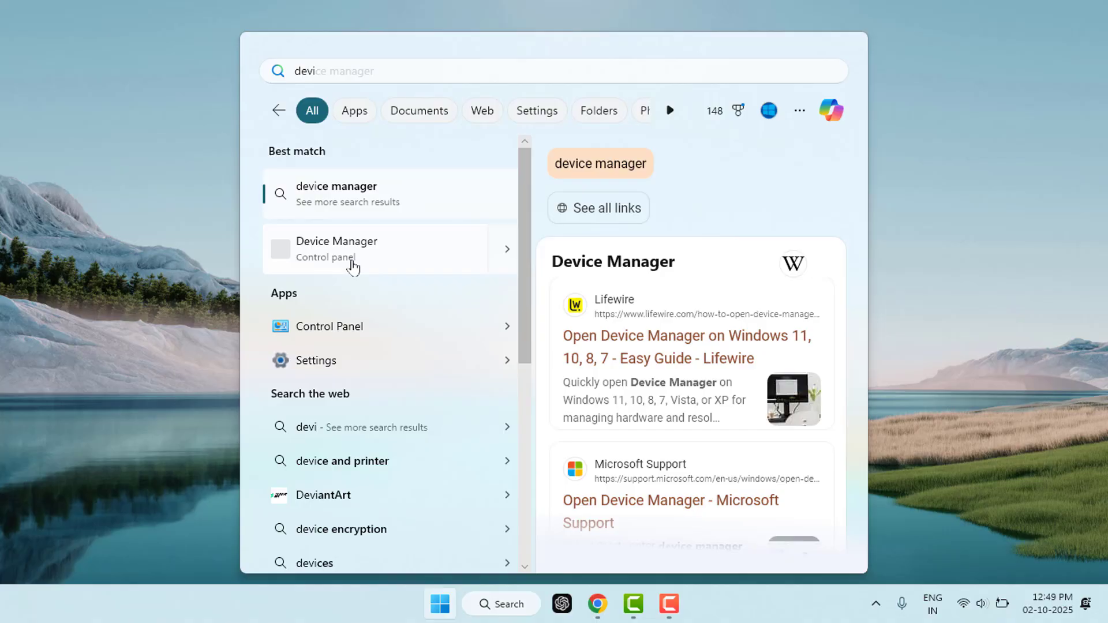
click(370, 262)
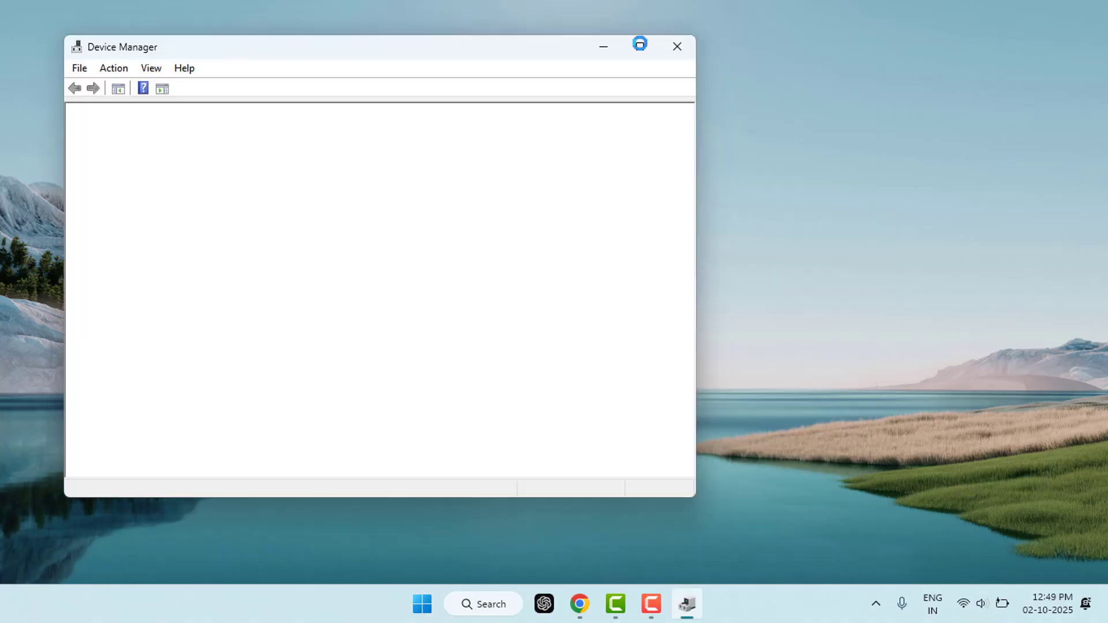
click(641, 45)
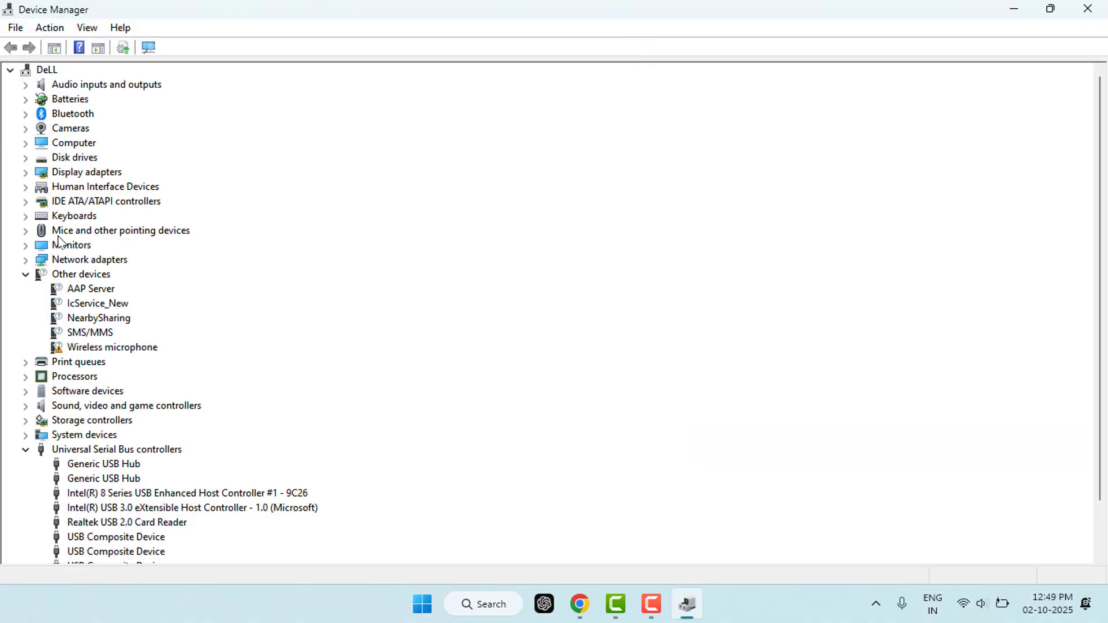
Expand Network adapters, view the Intel Dual Band Wireless-AC 3160 driver options, then close.
click(26, 260)
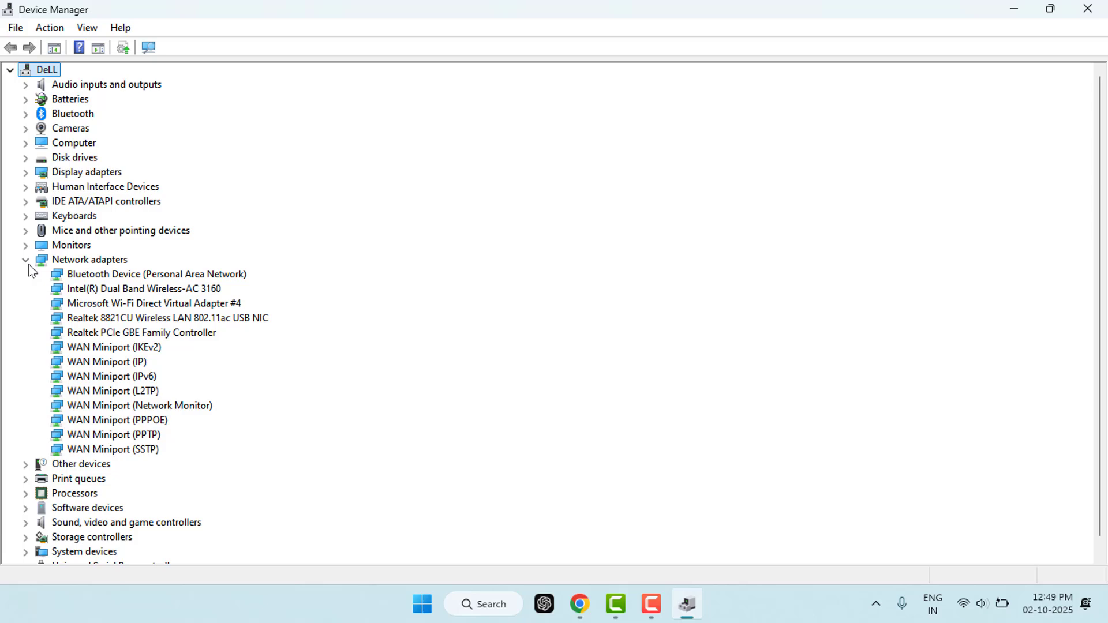
right_click(169, 289)
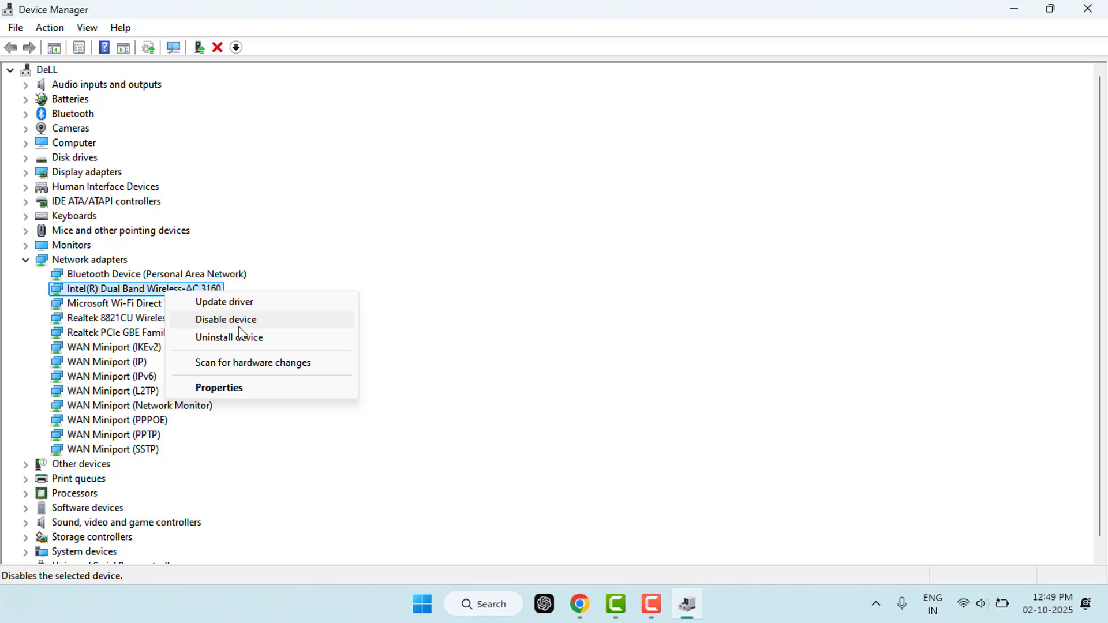
click(1103, 6)
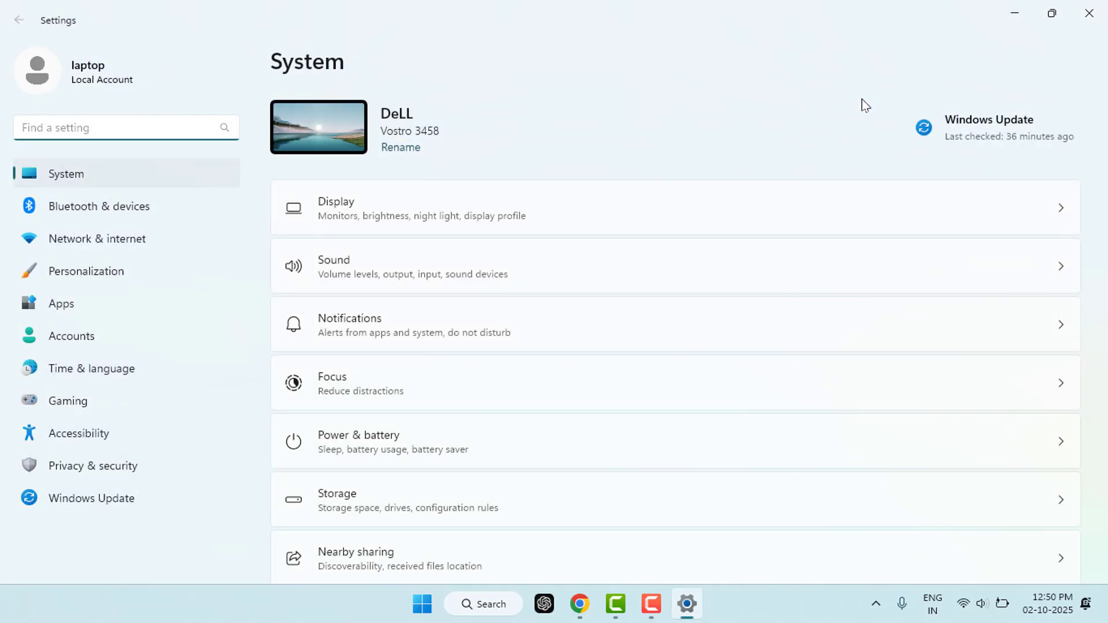
Go to the Windows Update page and start a check for updates.
click(117, 491)
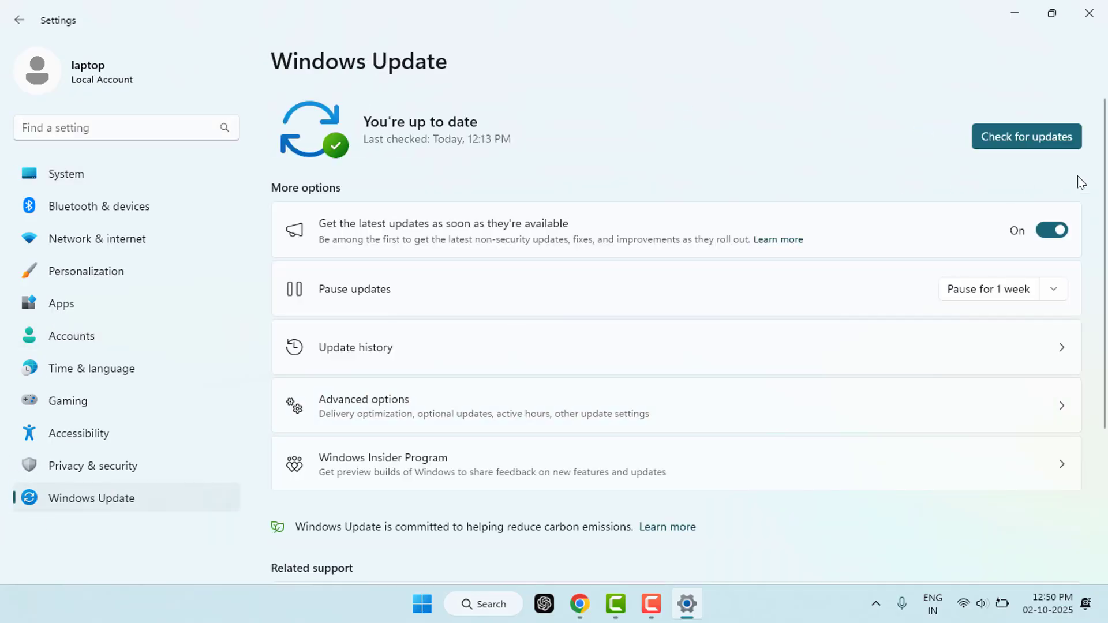
click(1052, 141)
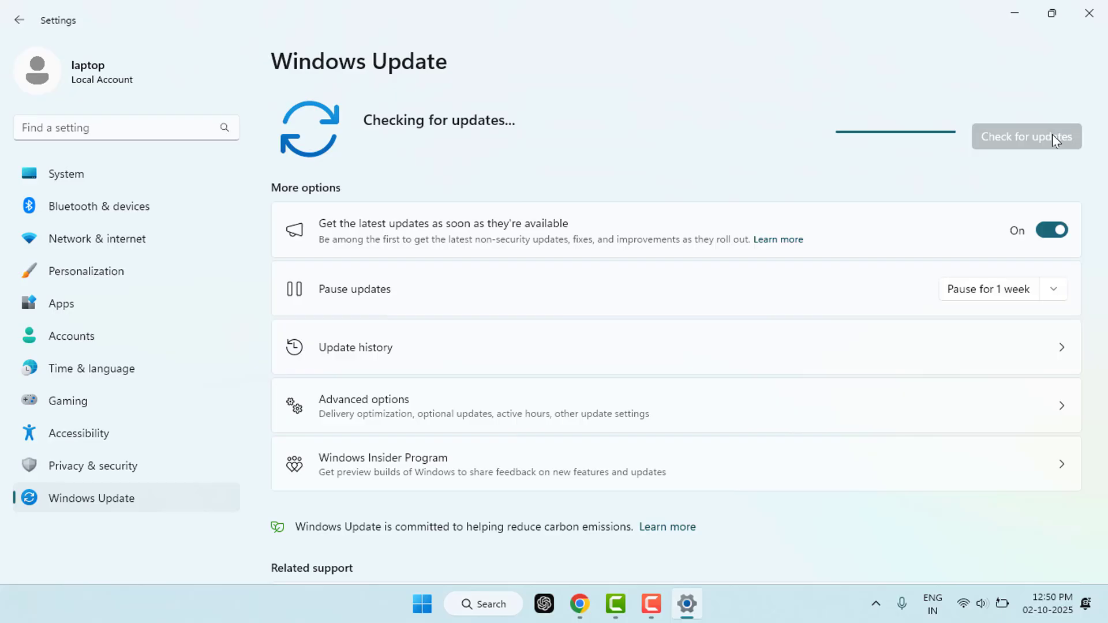
Navigate to Network & internet > Advanced network settings > Network reset.
click(152, 181)
click(119, 243)
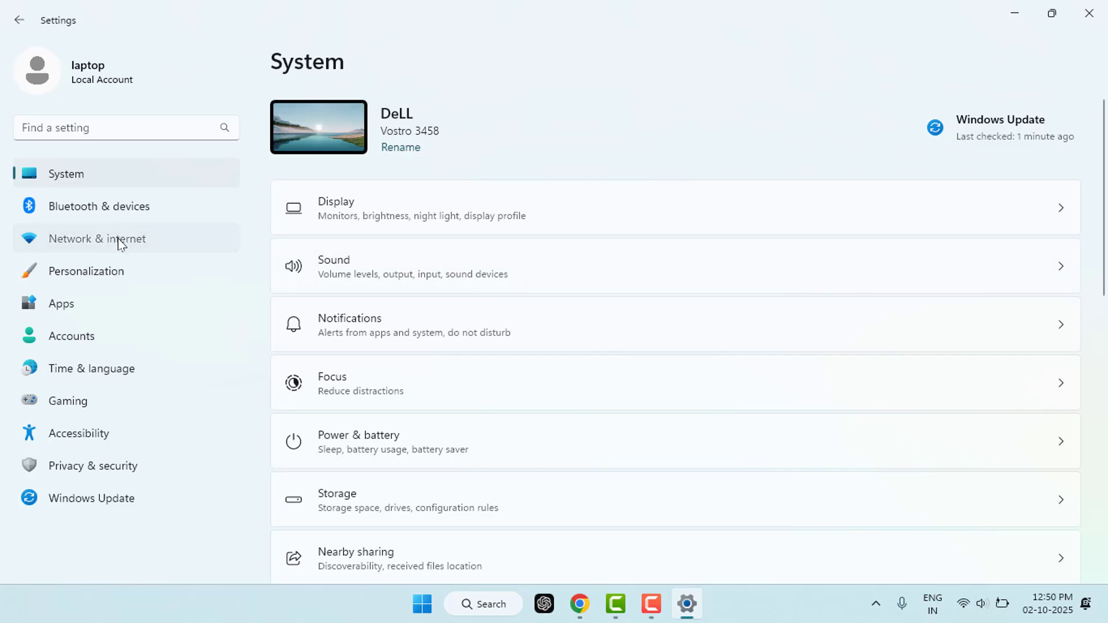
scroll(458, 388, down, 2)
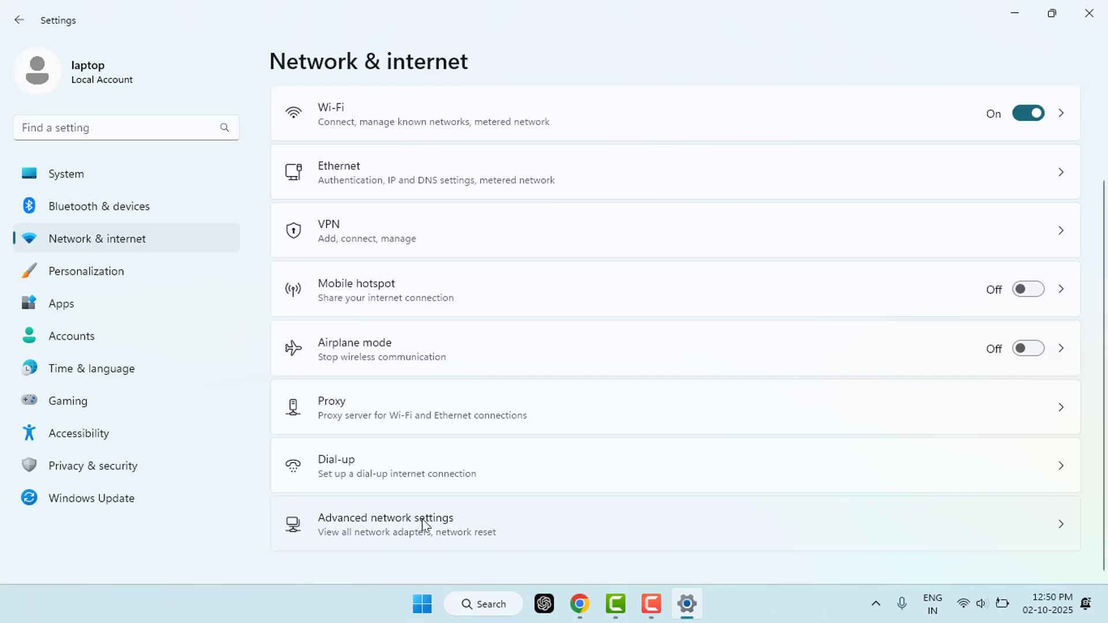
click(425, 522)
scroll(459, 321, down, 2)
scroll(459, 320, down, 5)
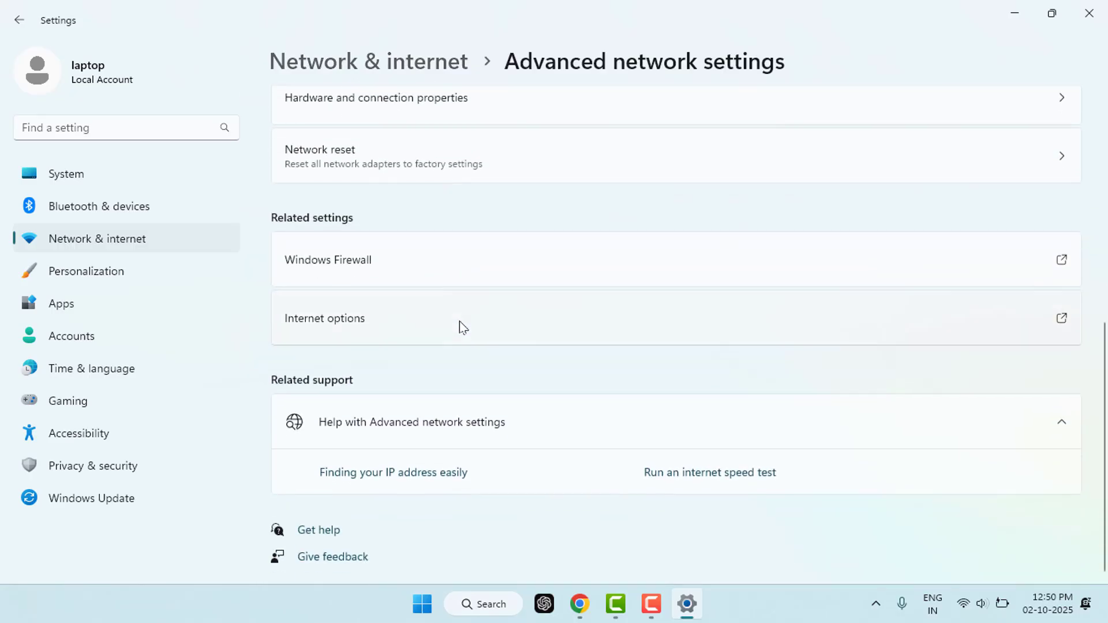
scroll(459, 320, up, 2)
click(653, 309)
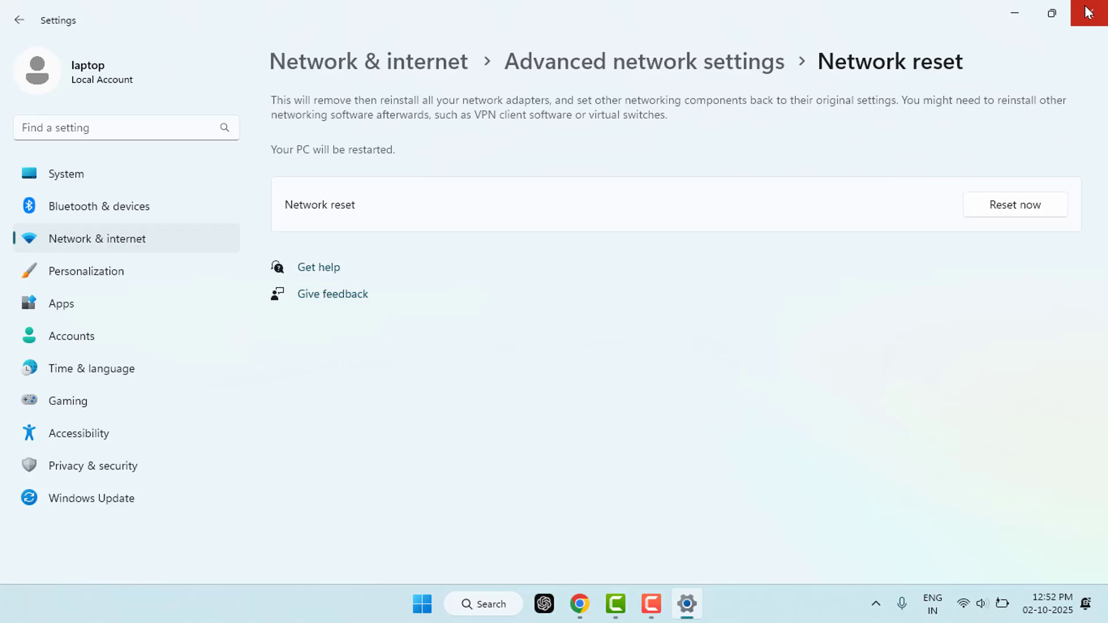
Close Settings without running the network reset, leaving the desktop showing.
click(1088, 12)
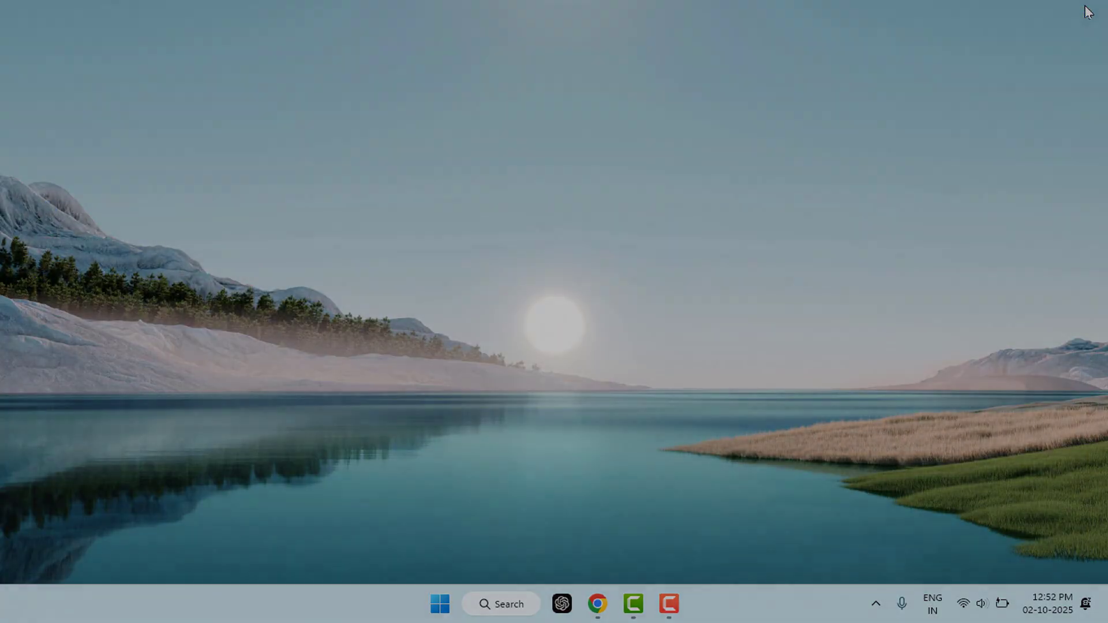